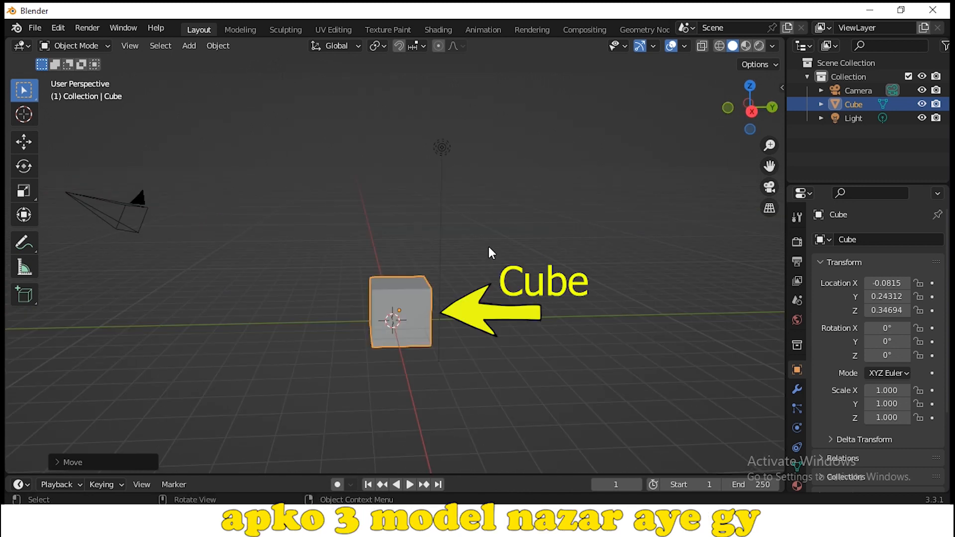
Move the cube freehand to about X -0.21, Y -0.29, Z 0.81.
click(404, 296)
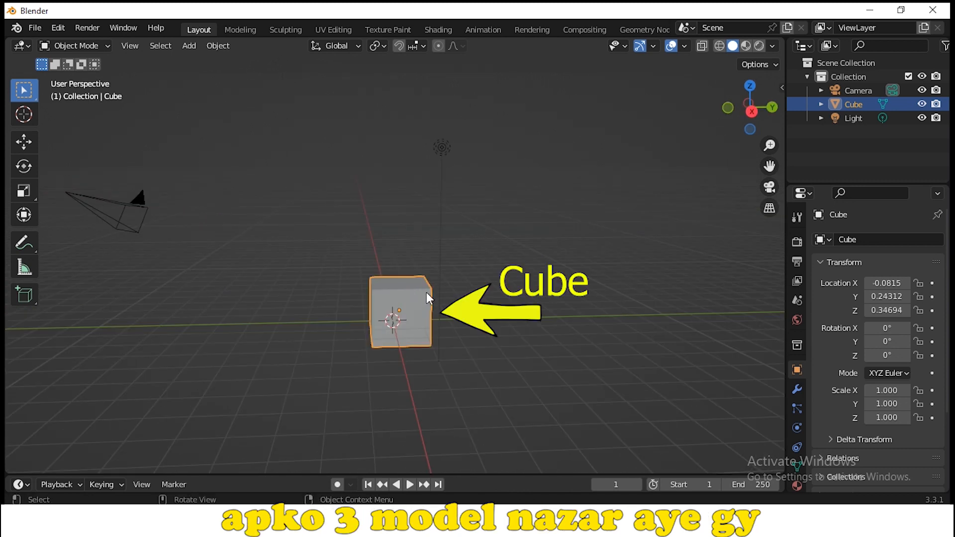
drag(436, 309, 416, 296)
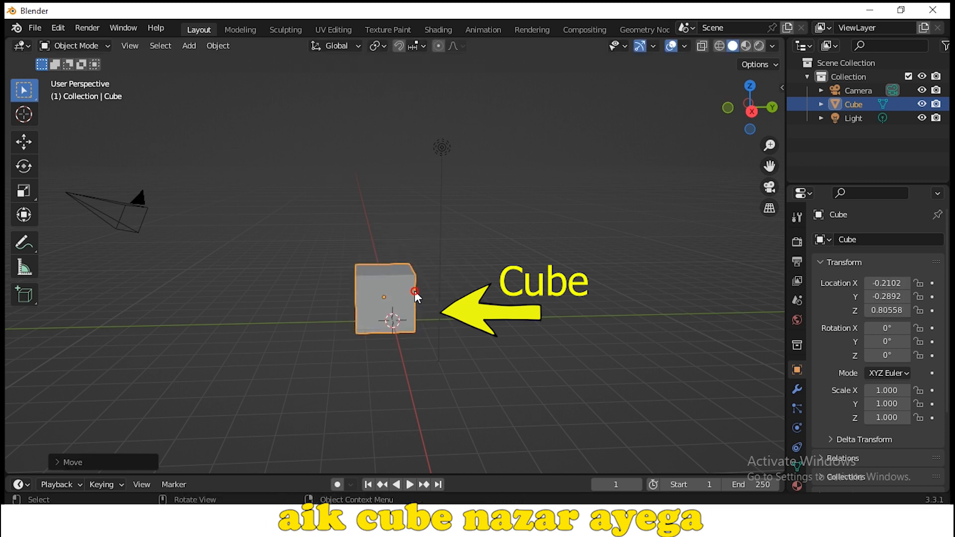
Select the camera, the cube and the light in turn to identify each object in the scene.
click(103, 209)
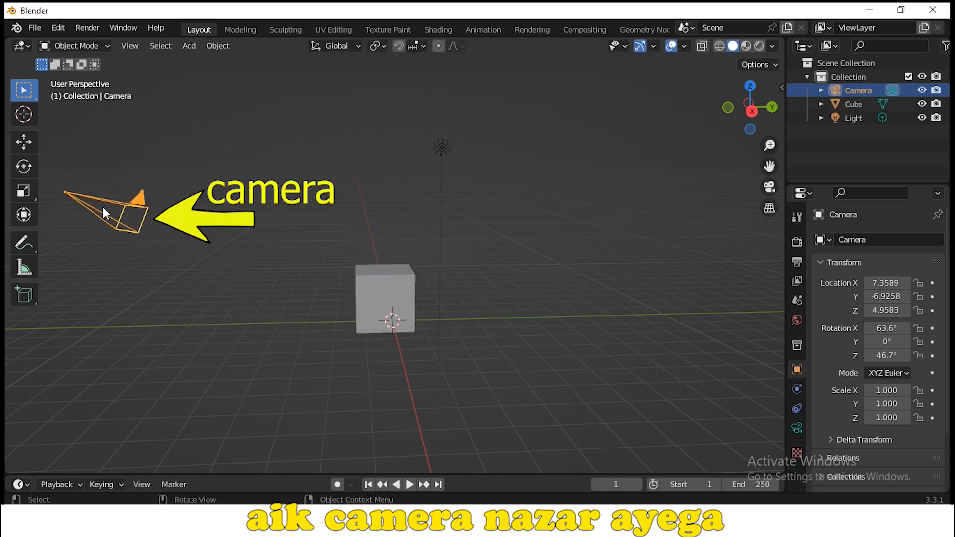
click(441, 152)
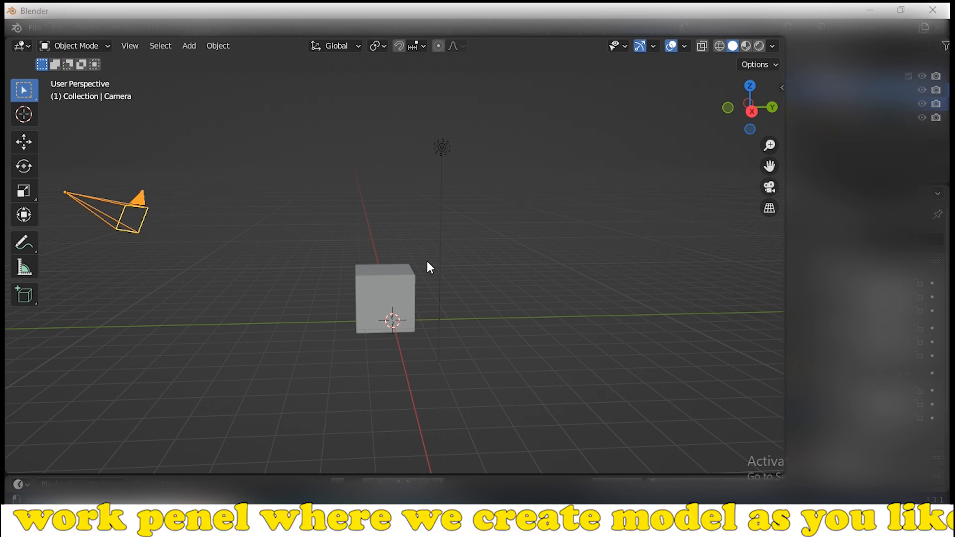
click(368, 314)
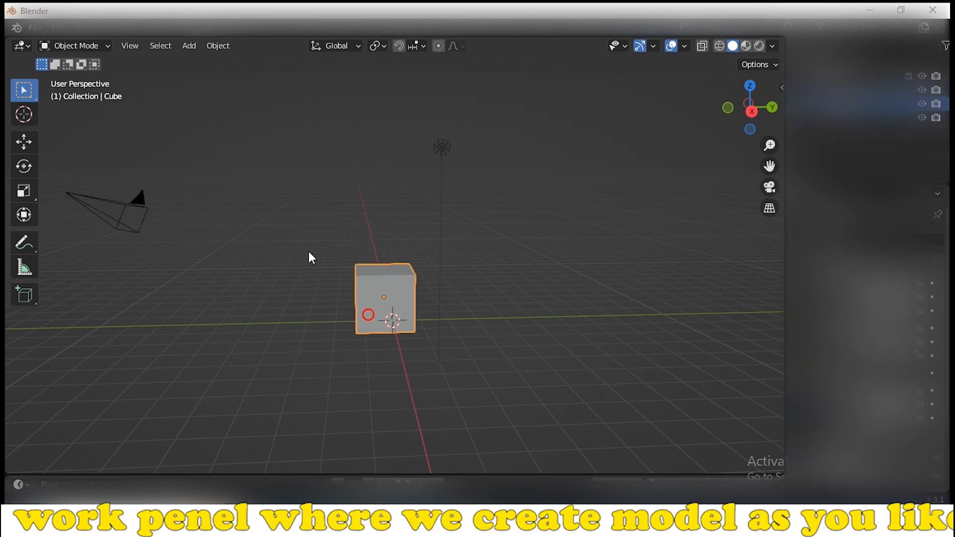
click(138, 197)
click(443, 147)
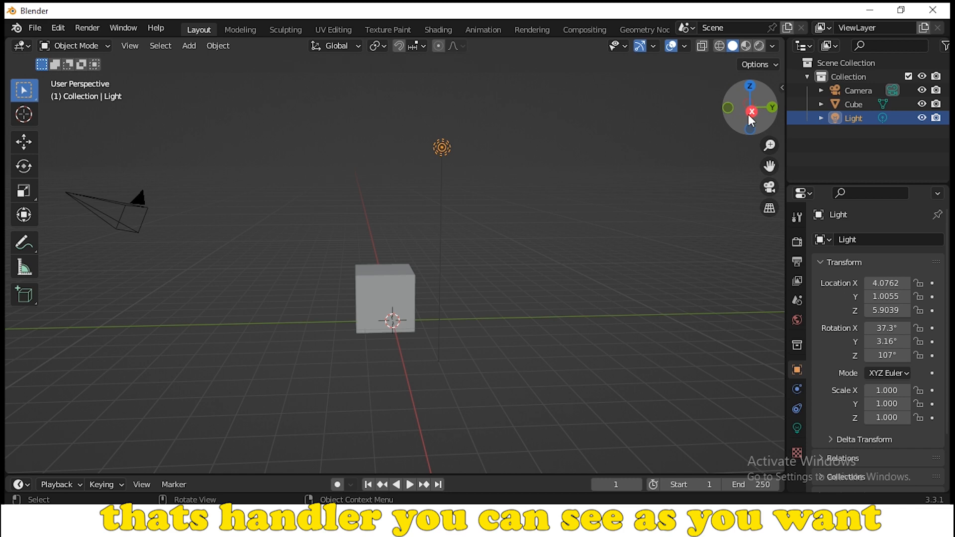
Examine the scene from back, top and free perspective viewpoints, using the orbit, zoom and pan view controls.
drag(751, 119, 770, 110)
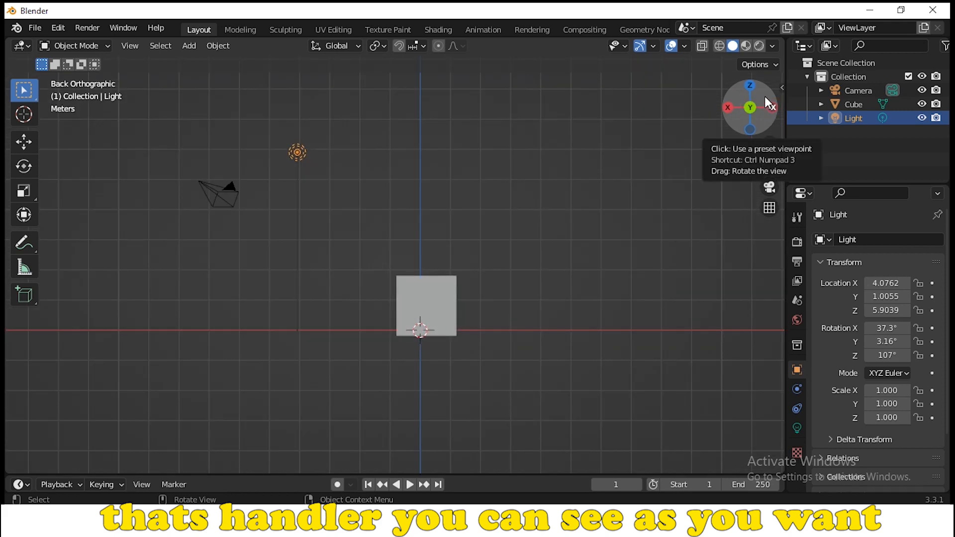
key(KP_7)
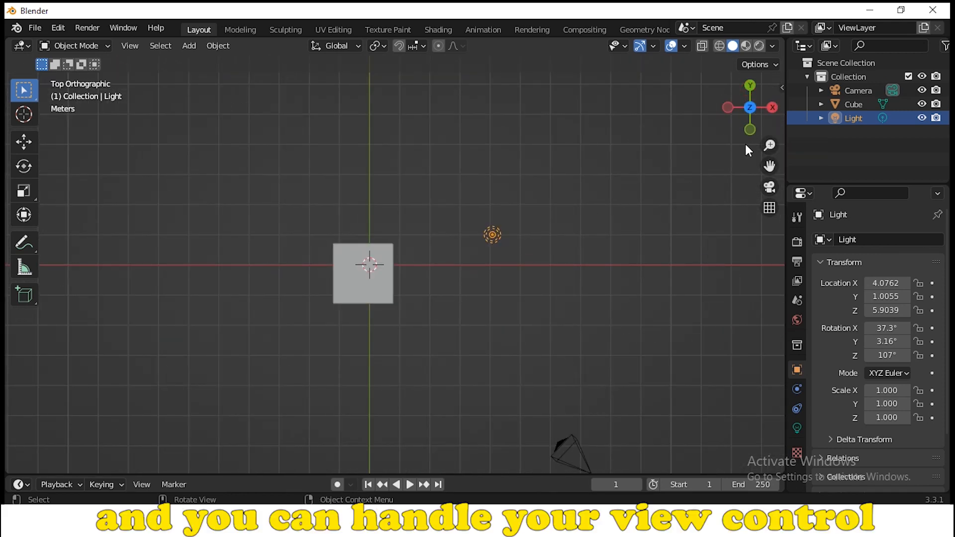
click(750, 129)
click(750, 131)
drag(752, 133, 742, 106)
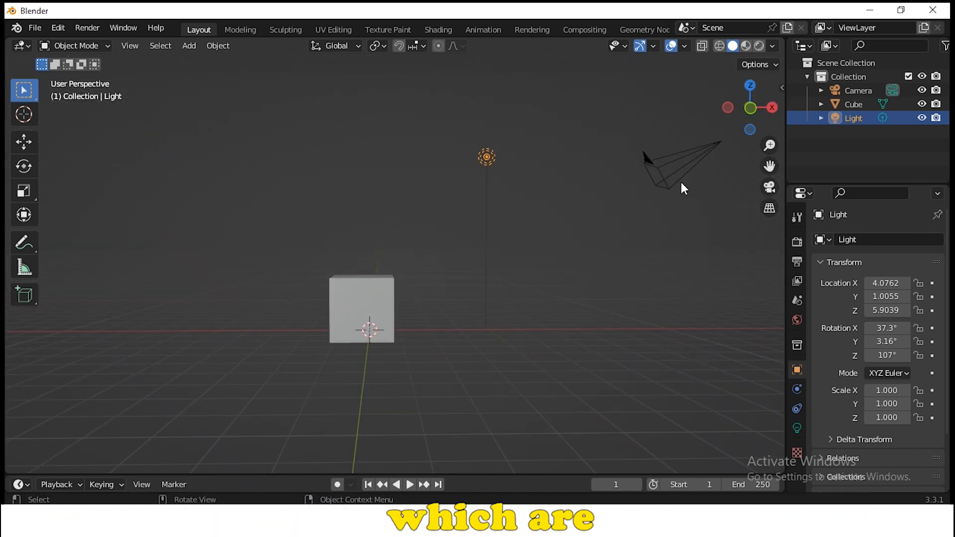
mouse_move(770, 145)
mouse_down()
mouse_move(769, 130)
mouse_move(769, 146)
mouse_up()
scroll(470, 265, up, 6)
scroll(470, 271, down, 6)
scroll(470, 281, up, 6)
scroll(470, 282, down, 6)
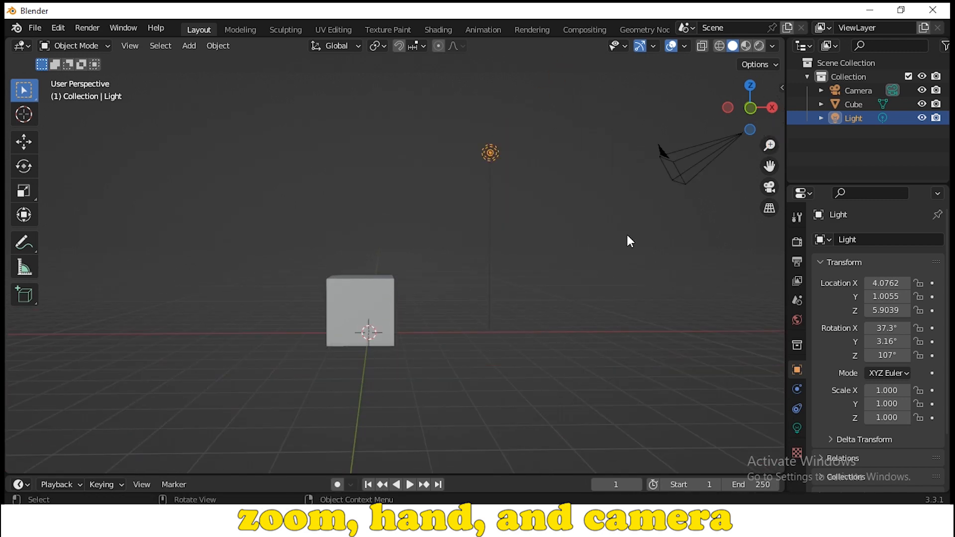
drag(770, 166, 756, 196)
Compare the camera's view of the cube with the user perspective, ending in the user perspective.
click(770, 187)
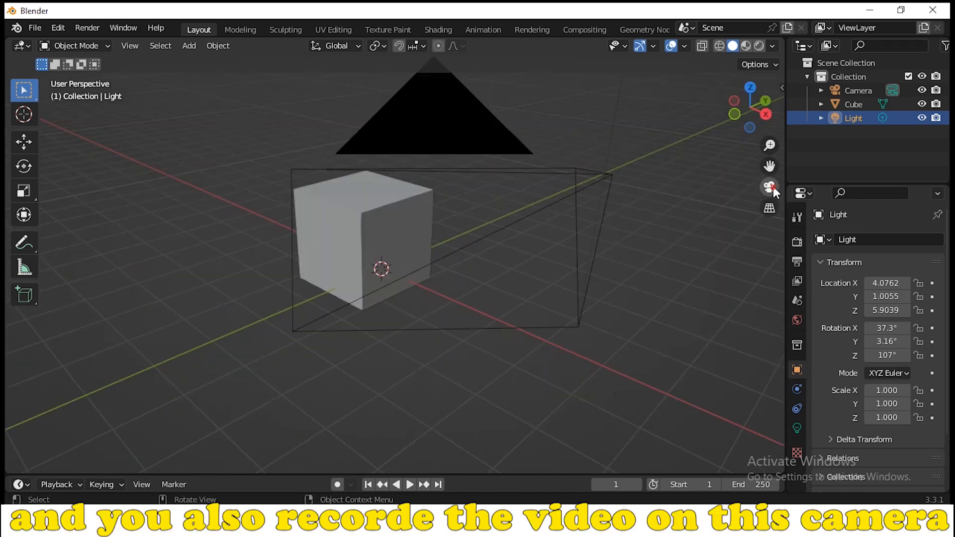
click(770, 187)
click(770, 187)
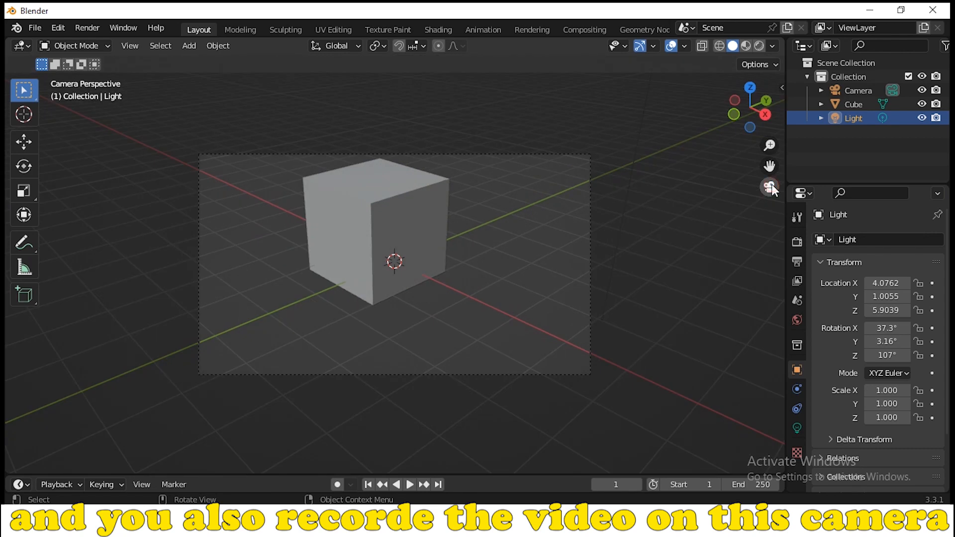
click(770, 187)
click(770, 187)
click(771, 187)
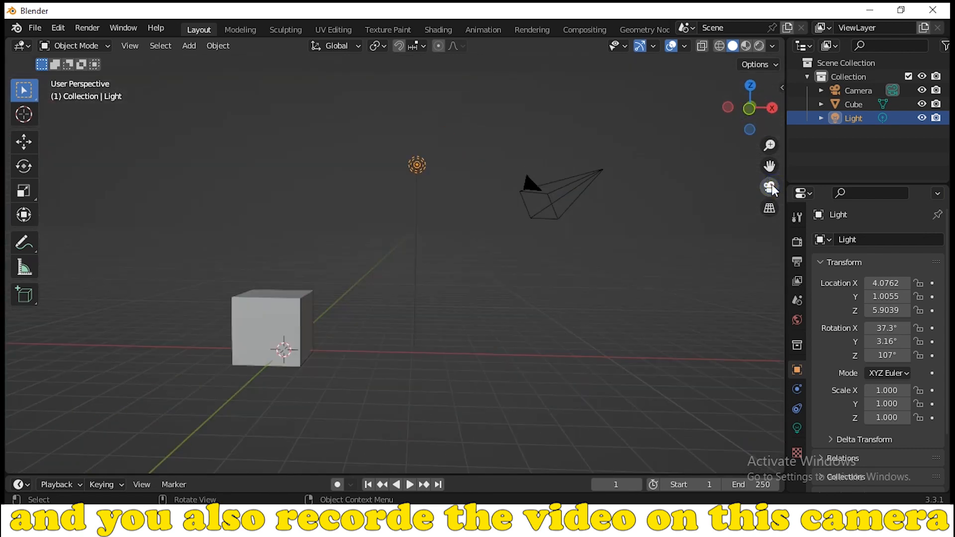
click(771, 187)
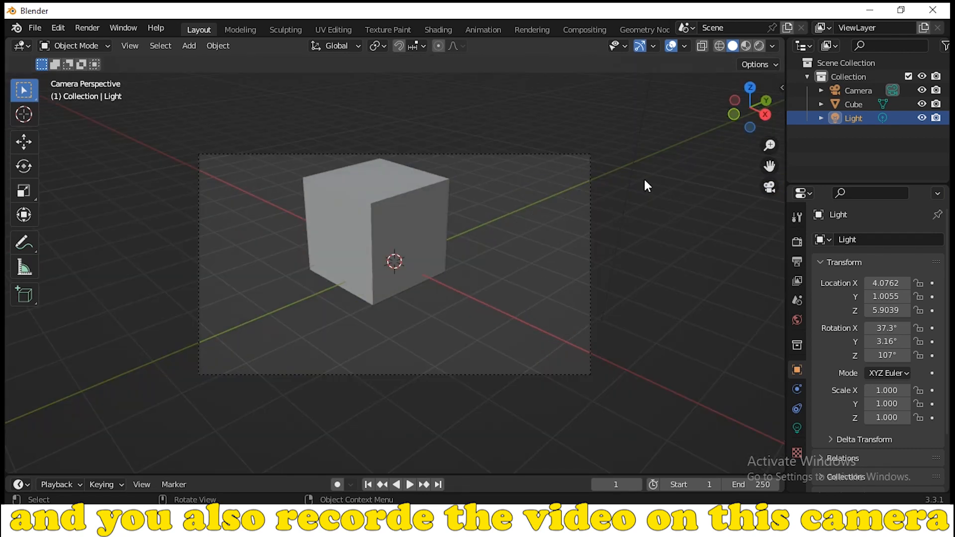
click(770, 187)
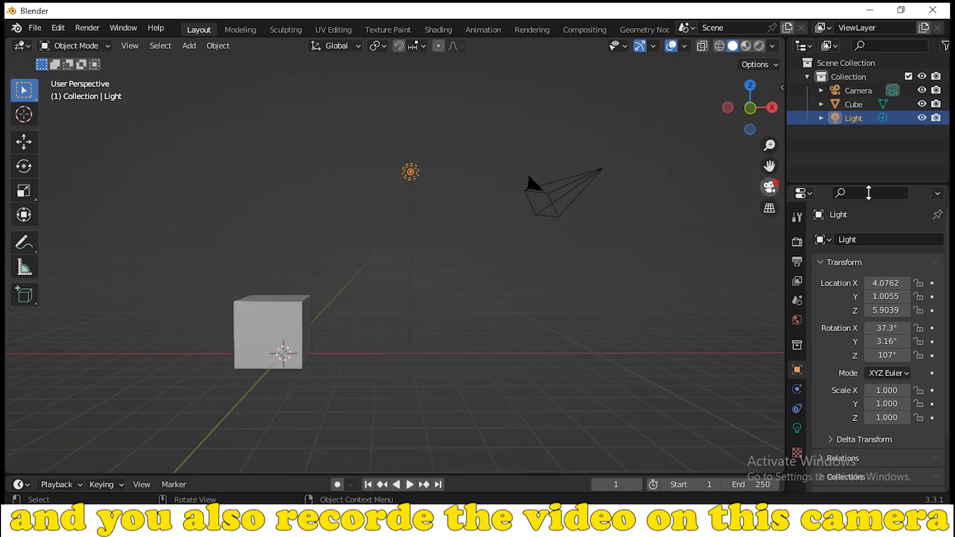
Compare the orthographic and perspective projections of the scene, ending in perspective.
click(769, 208)
click(770, 209)
click(769, 209)
click(769, 209)
click(770, 208)
click(770, 209)
click(770, 209)
click(769, 209)
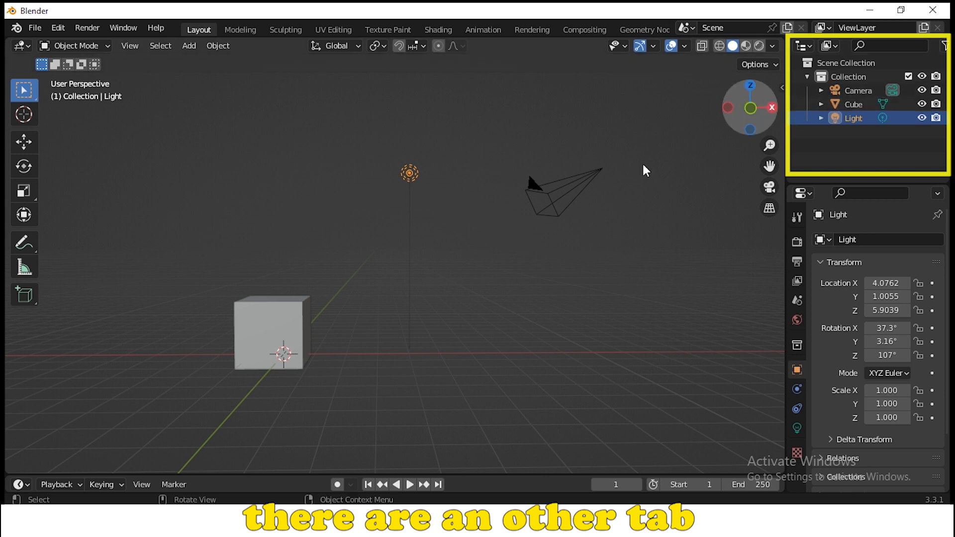
Delete the cube from the scene and undo the deletion.
click(256, 315)
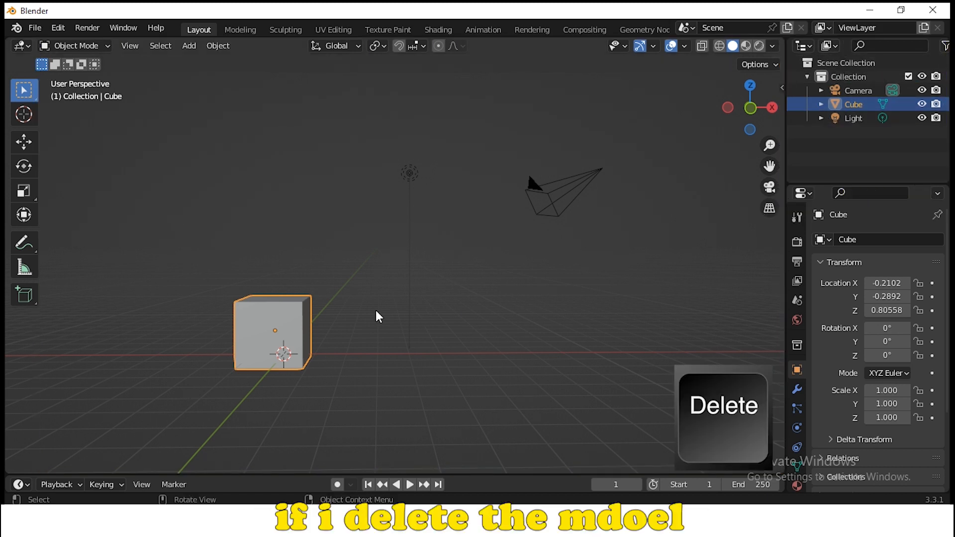
key(Delete)
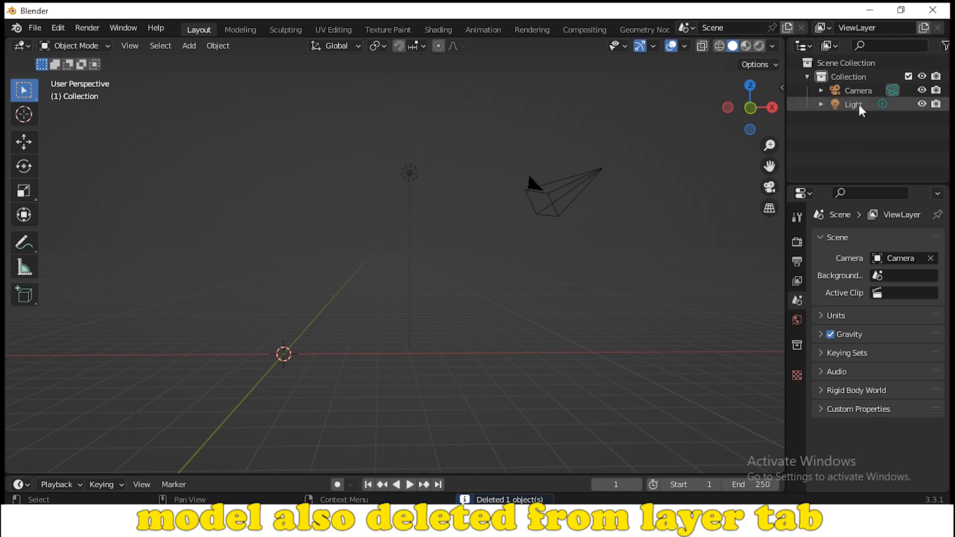
key(ctrl+z)
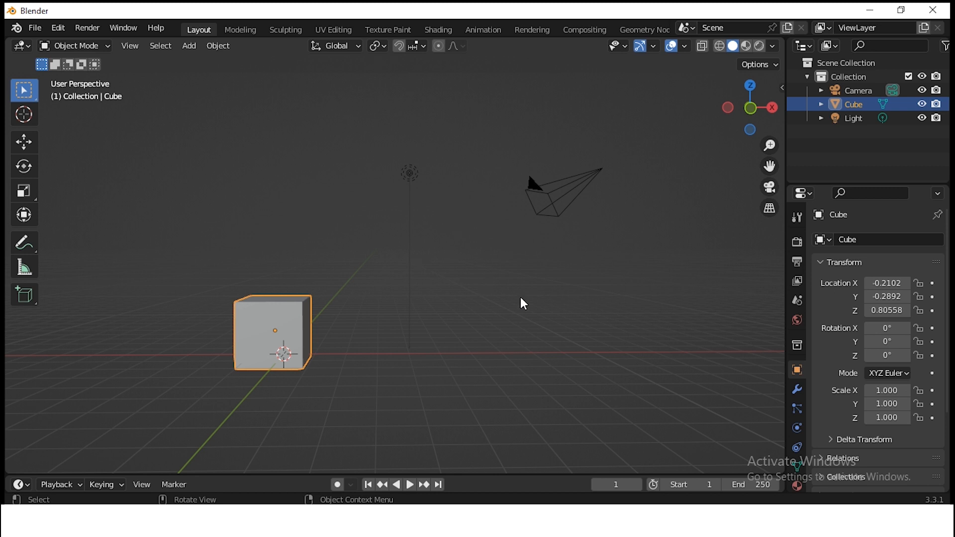
Select the light and the camera in turn, and expand the Camera, Cube and Light entries in the collection.
click(410, 173)
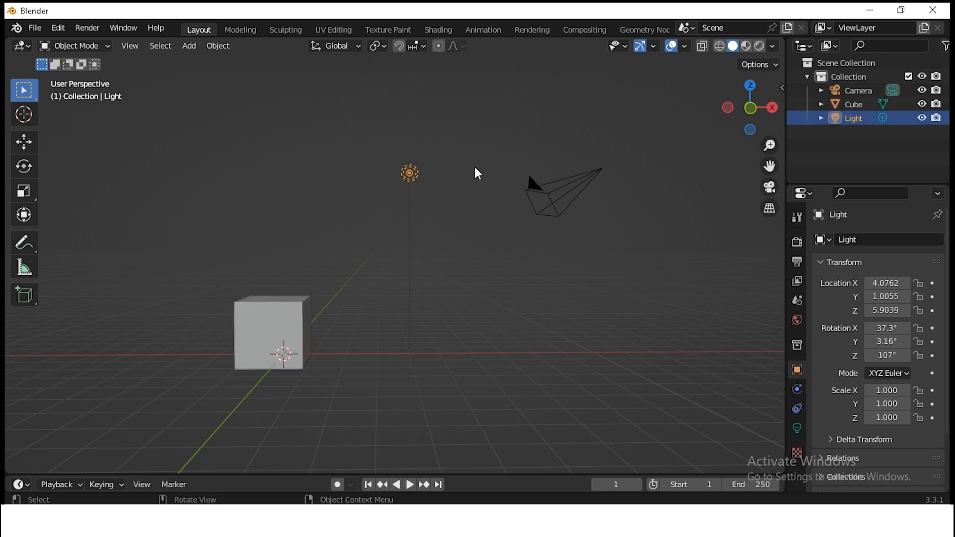
click(580, 189)
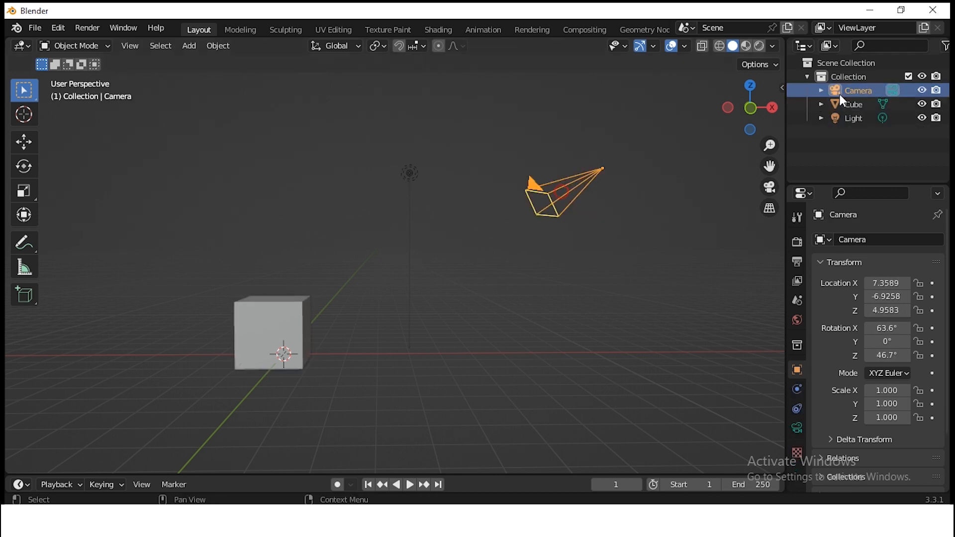
click(809, 77)
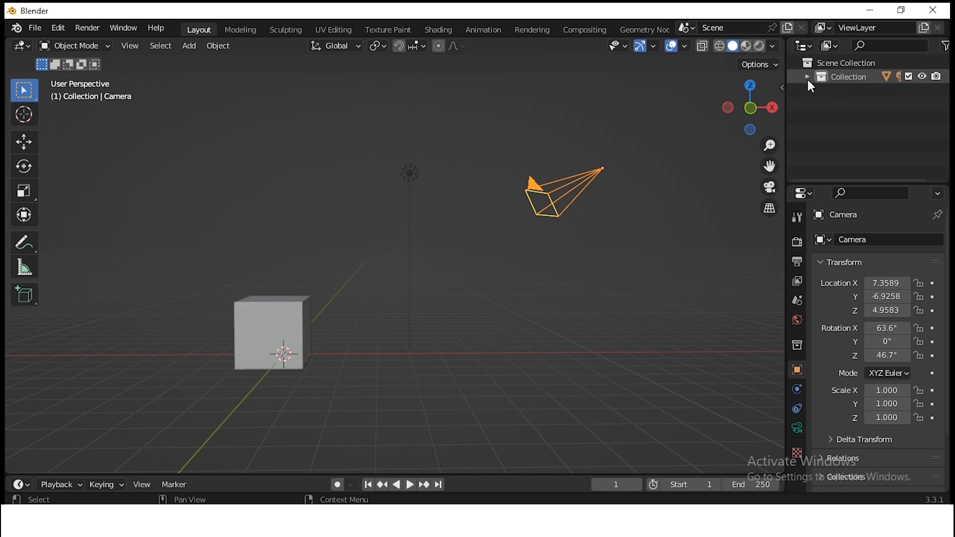
click(808, 78)
click(822, 91)
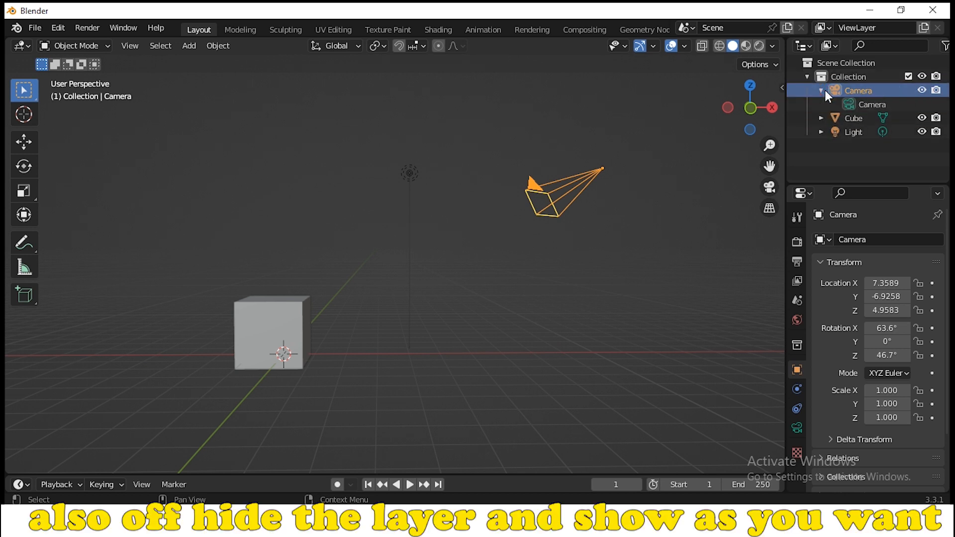
click(821, 118)
click(821, 146)
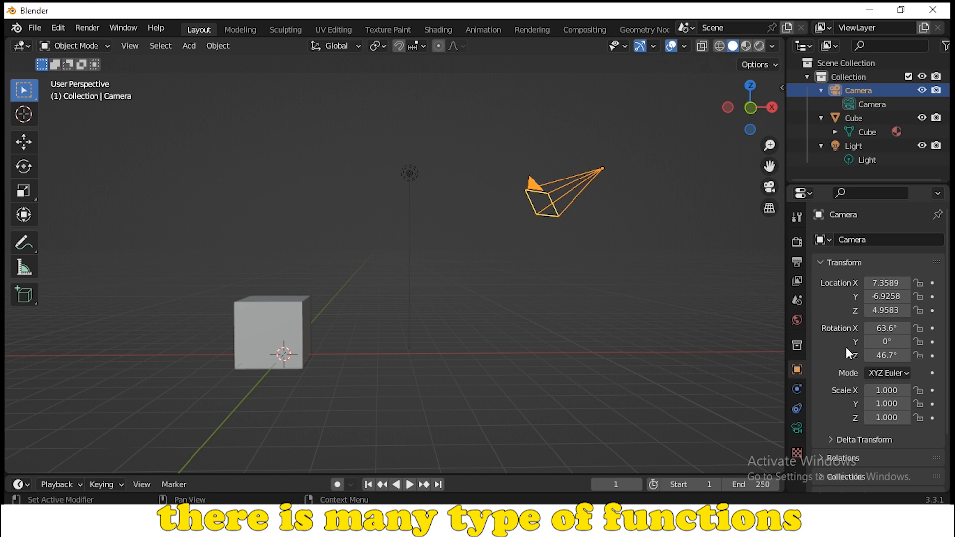
Shift the cube's location to X -0.1002, Y 0.56077 and Z 13.376, and undo the Z change.
click(308, 319)
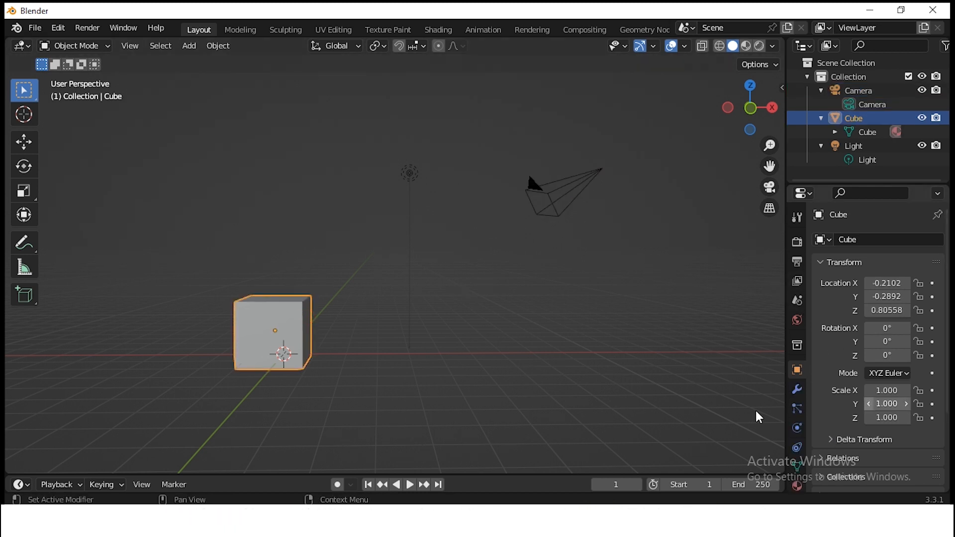
drag(888, 283, 925, 310)
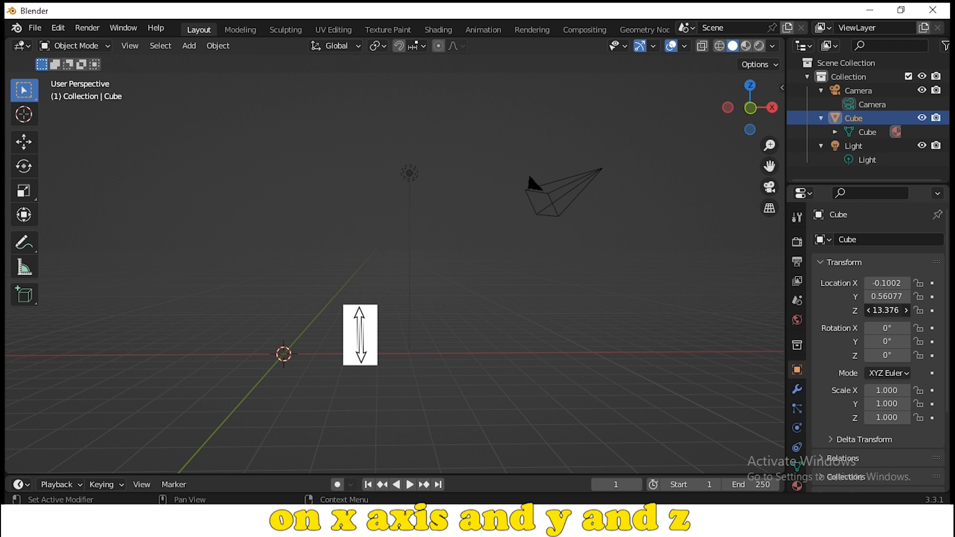
key(ctrl+z)
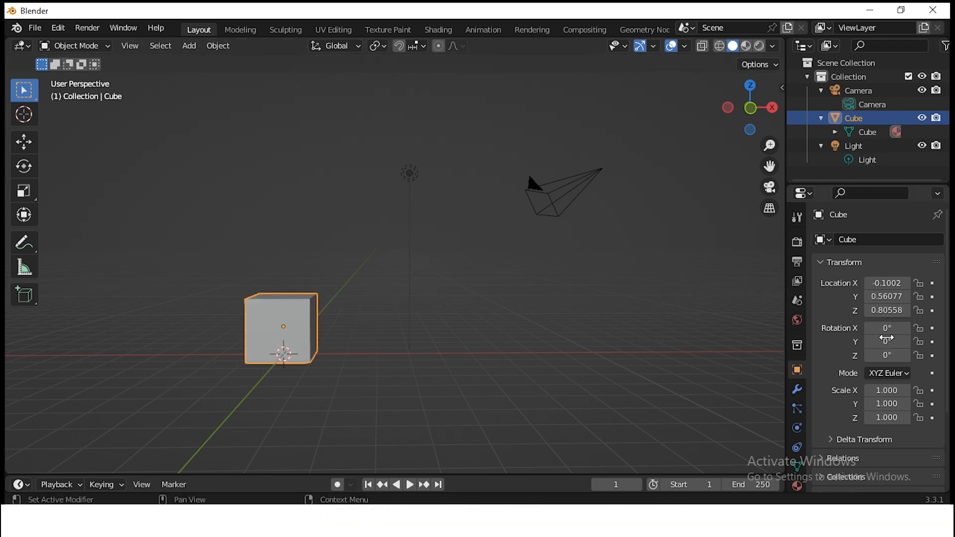
Try out the cube's rotation and scale values, and reset it to location 0 m, rotation 0° and scale 1.
drag(888, 328, 817, 356)
drag(881, 393, 900, 417)
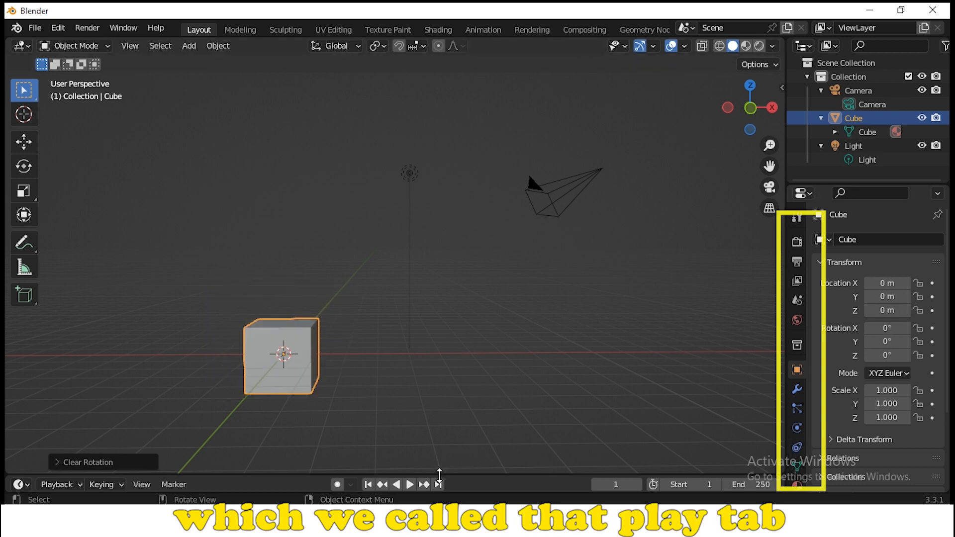
Enlarge the timeline area below the 3D view, and play and stop the animation.
drag(439, 475, 448, 374)
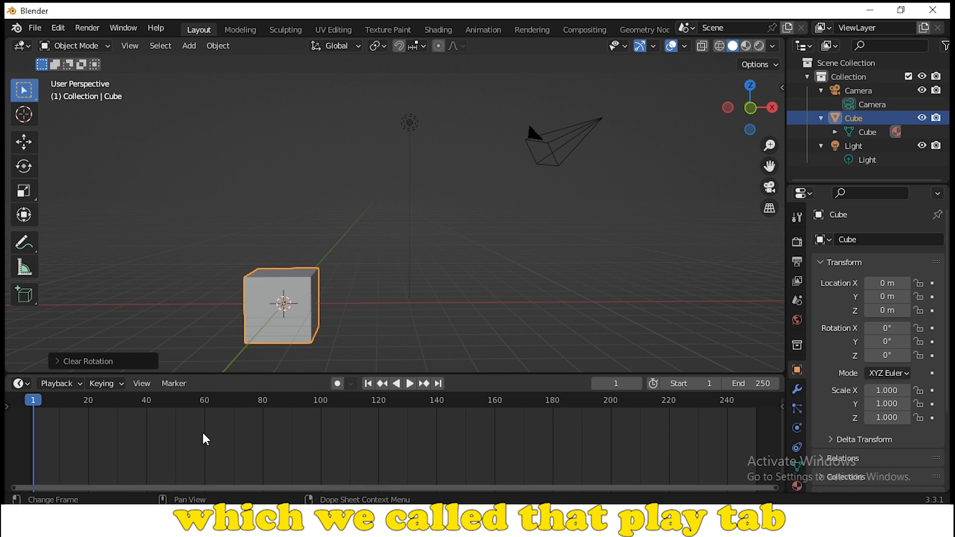
key(space)
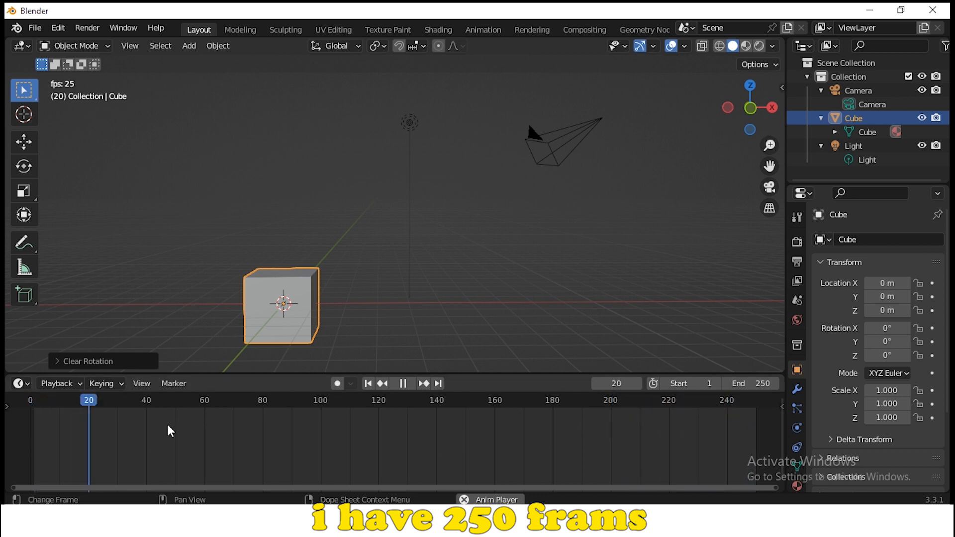
key(space)
Insert a Location keyframe for the cube at frame 0.
click(30, 404)
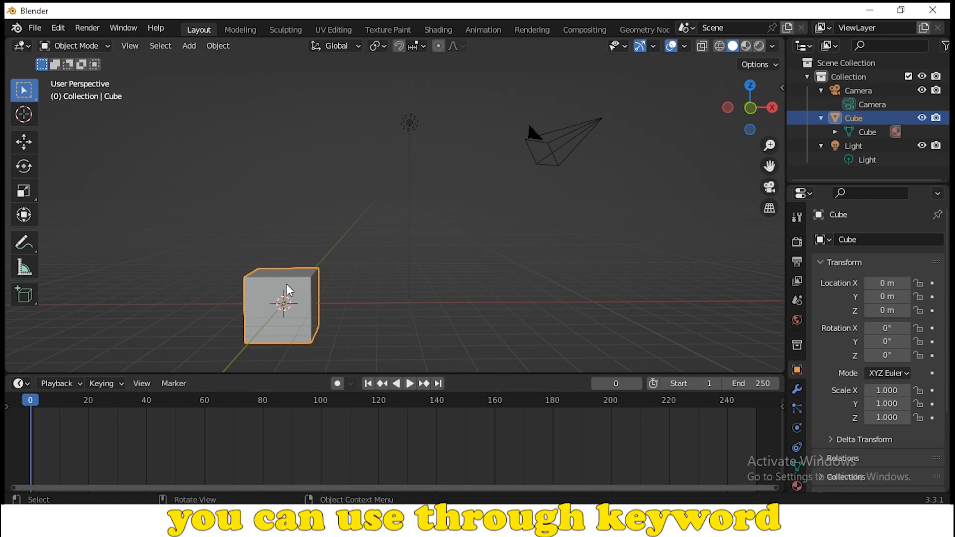
key(i)
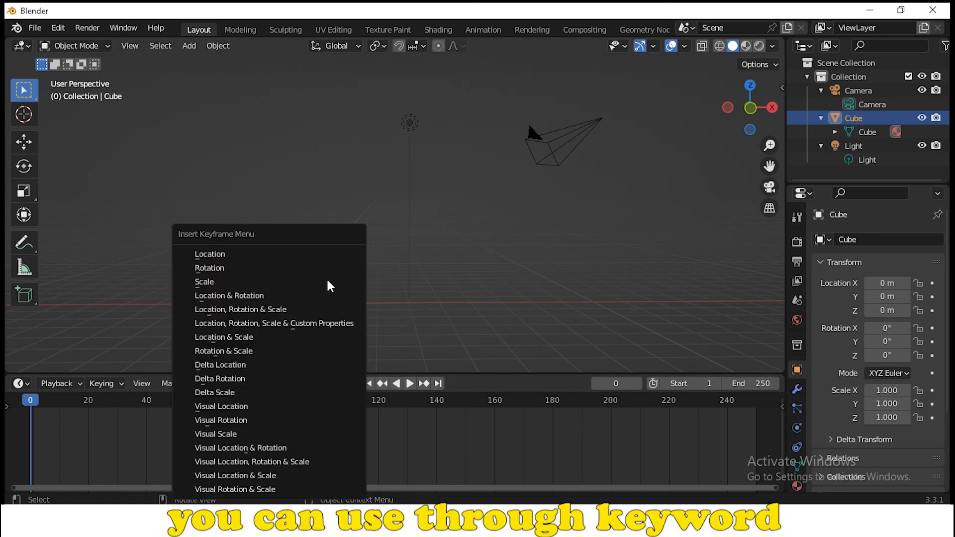
click(319, 254)
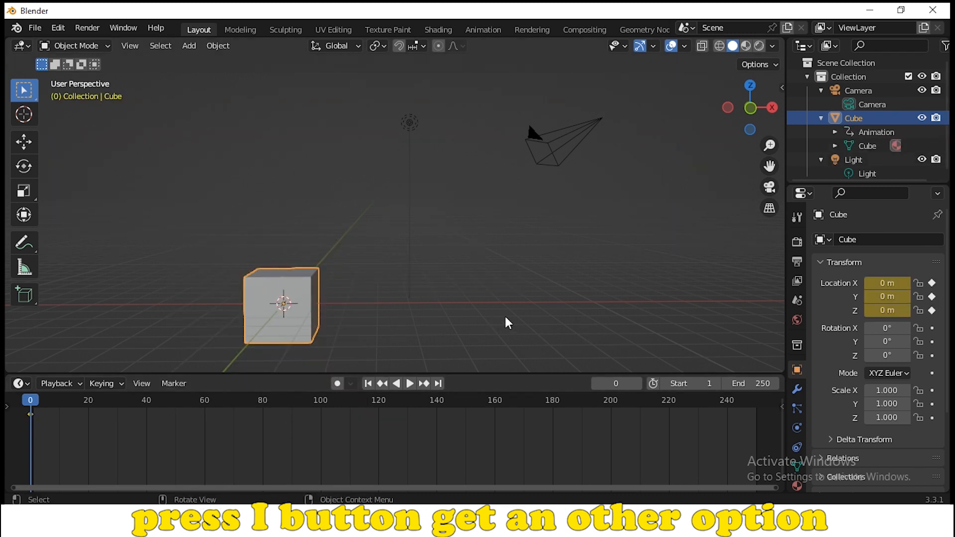
At frame 249, move the cube to about X 6.63 m, Y -0.05 m, Z 3.82 m and insert a Location keyframe.
click(754, 410)
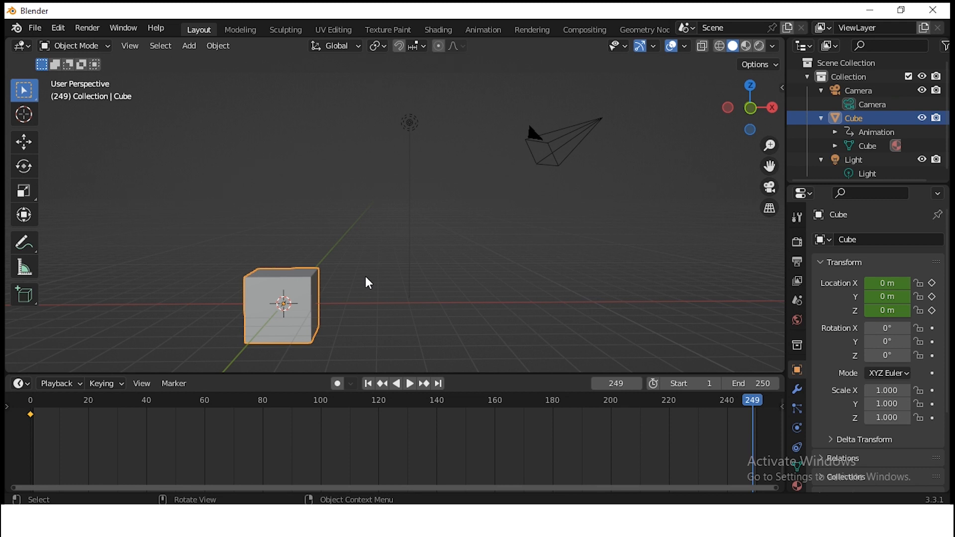
key(g)
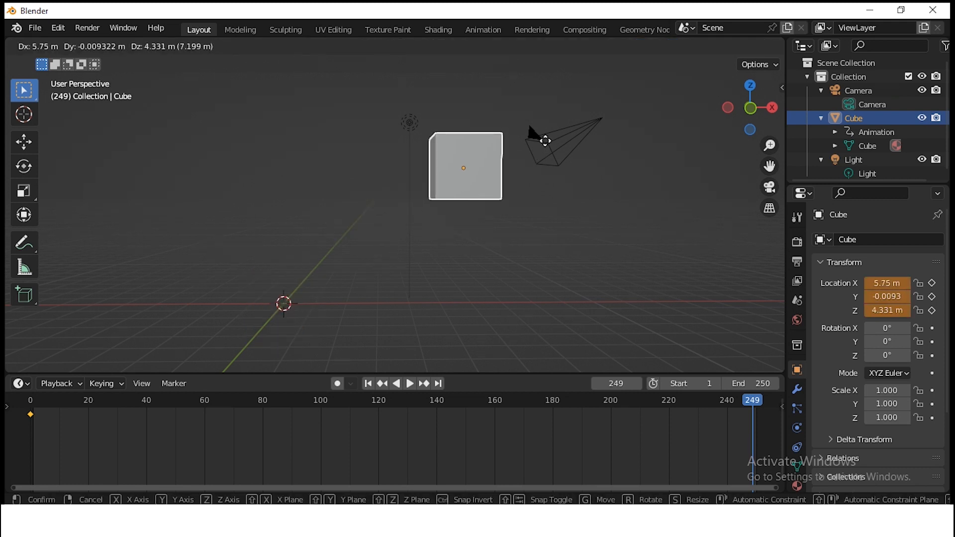
click(530, 130)
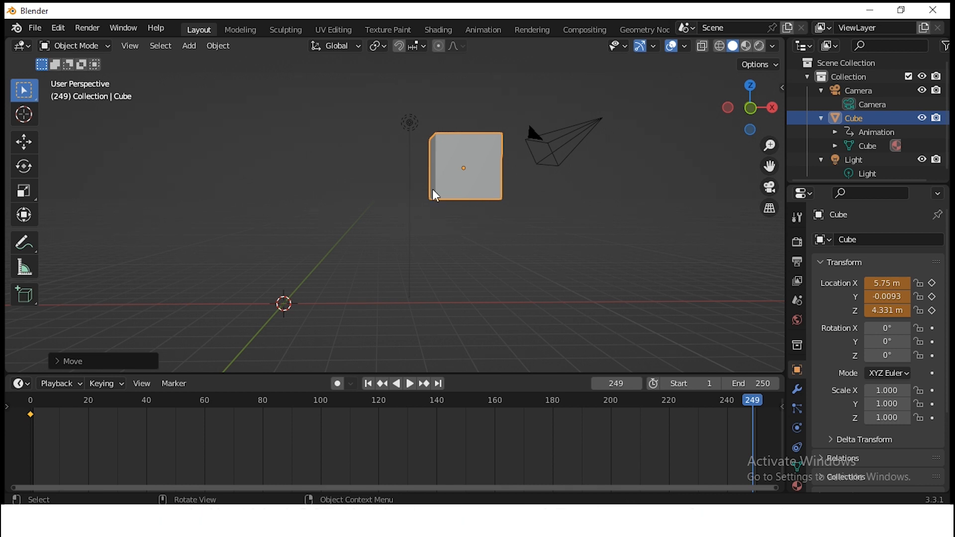
key(g)
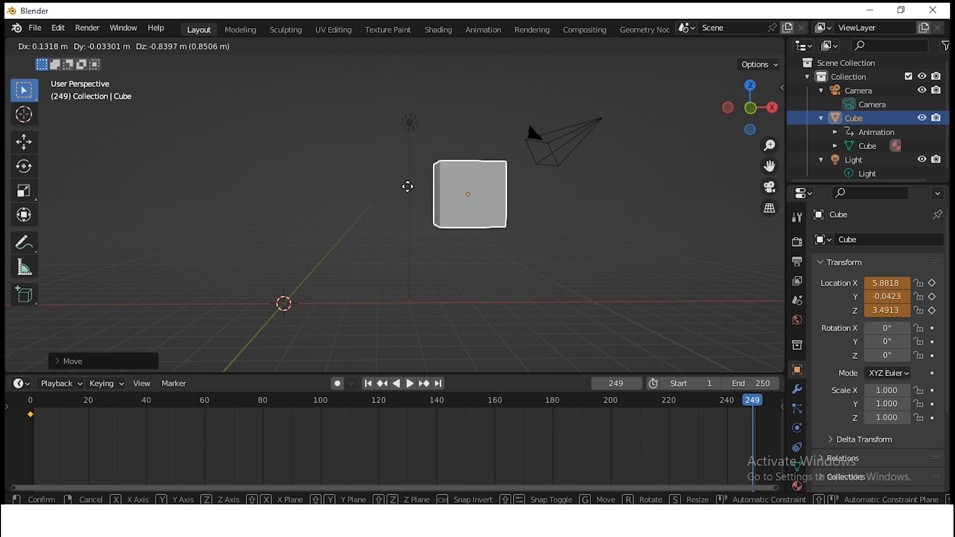
click(499, 189)
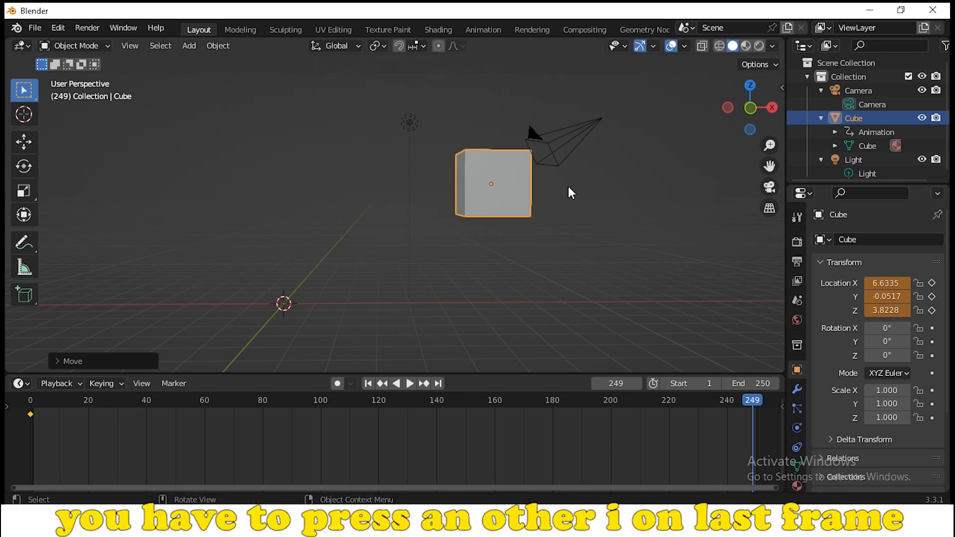
key(i)
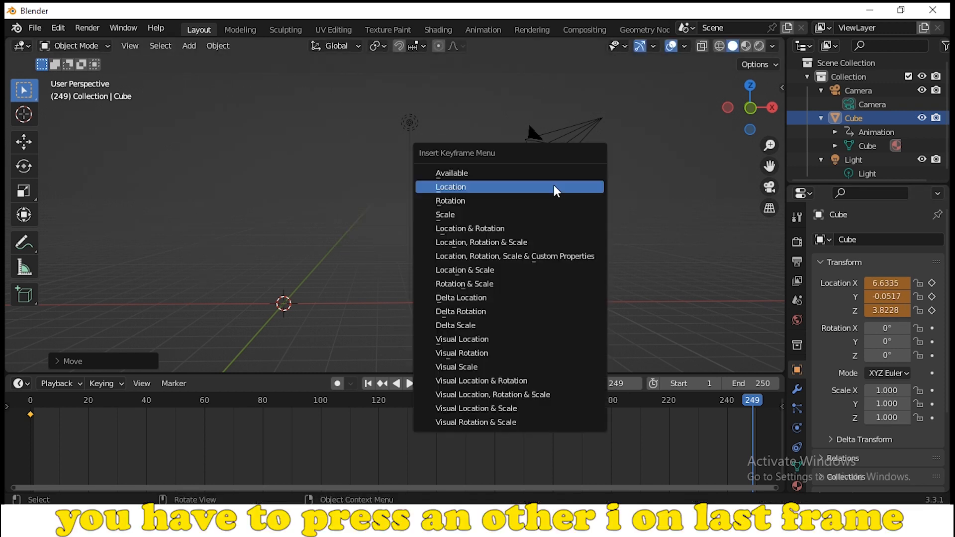
click(556, 189)
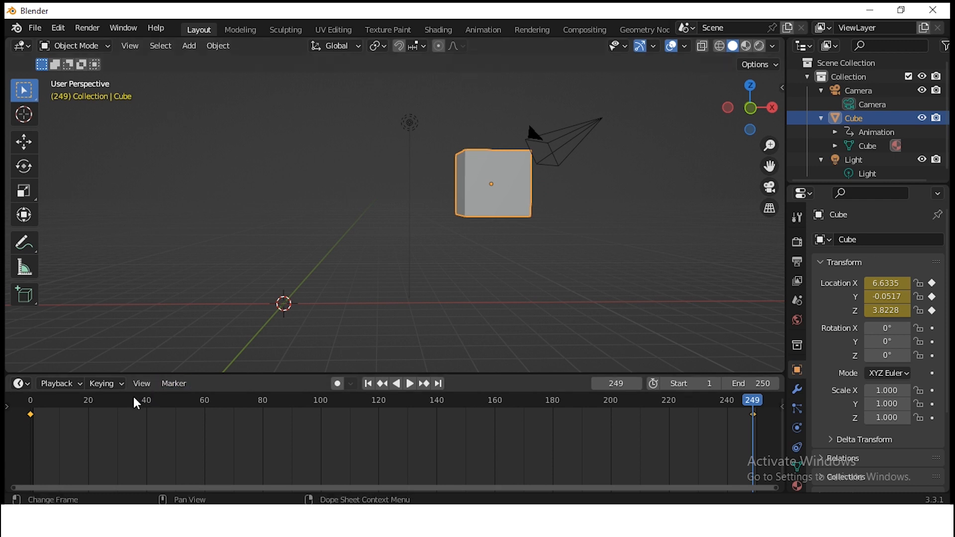
Play the cube's animation from frame 0, view it from other angles during playback, and stop it.
click(36, 409)
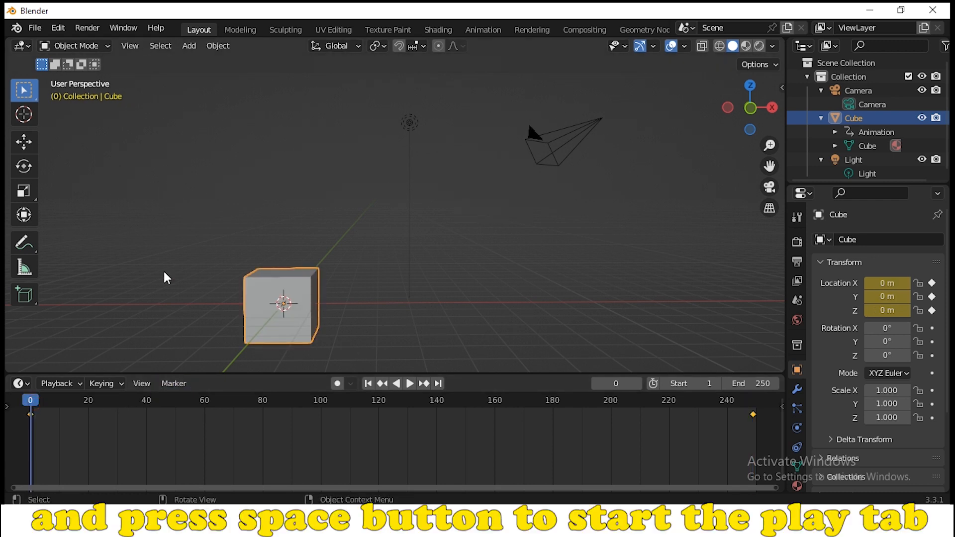
key(space)
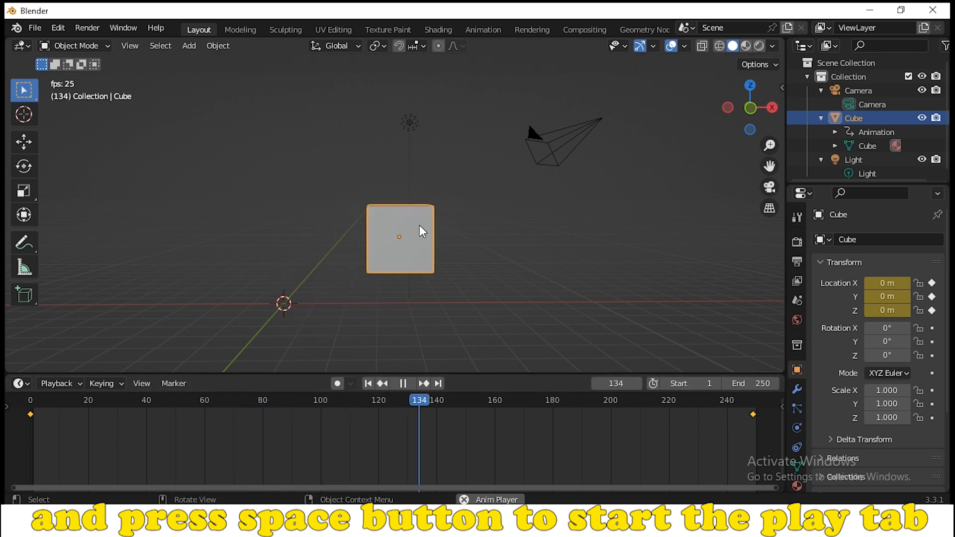
drag(748, 107, 545, 94)
drag(609, 113, 725, 138)
key(space)
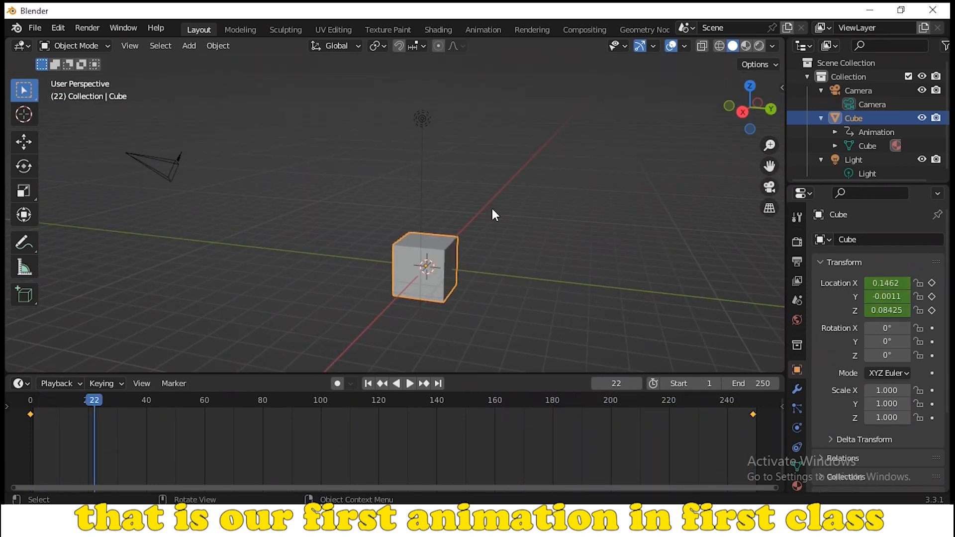